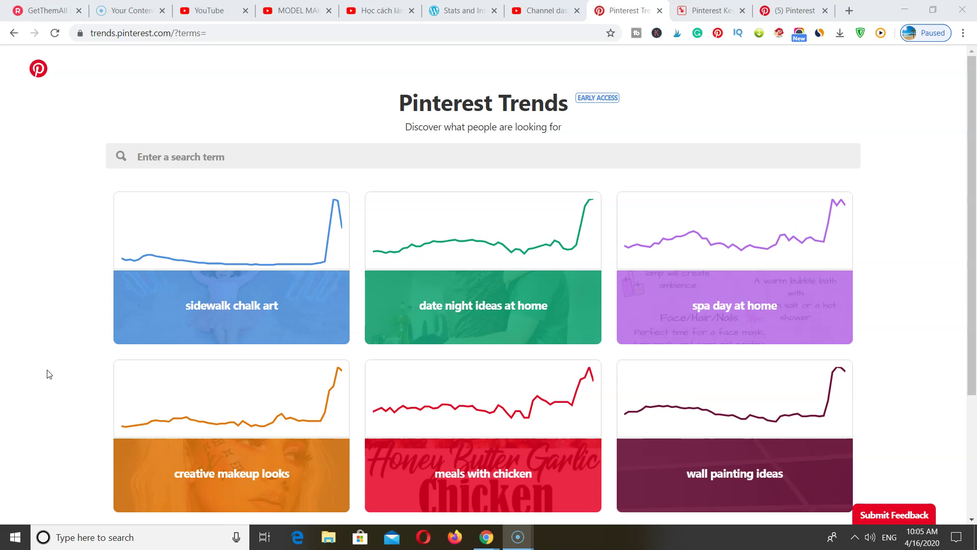
# Open the search trend for "date night ideas at home" from the featured Pinterest trends
pyautogui.click(53, 370)
pyautogui.click(74, 362)
pyautogui.scroll(-3, 75, 366)
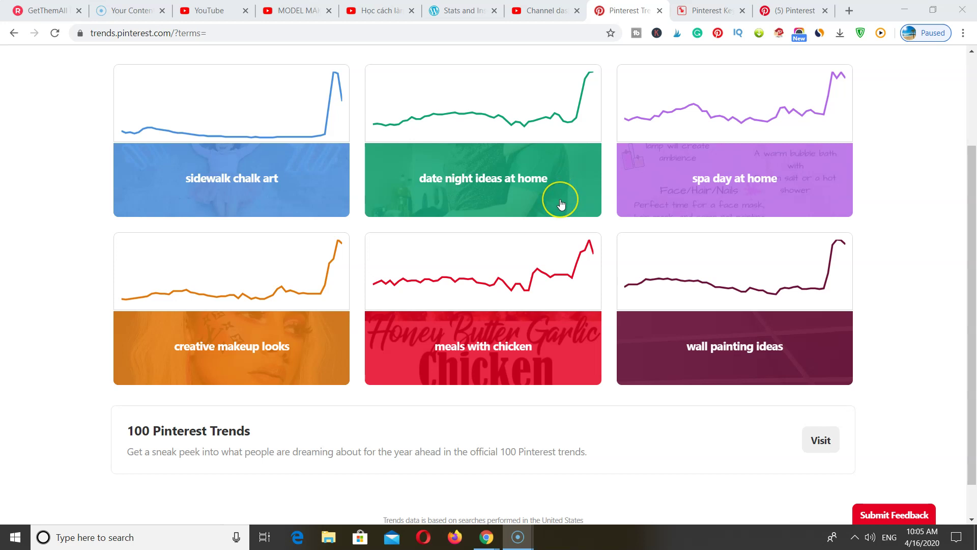
pyautogui.click(542, 218)
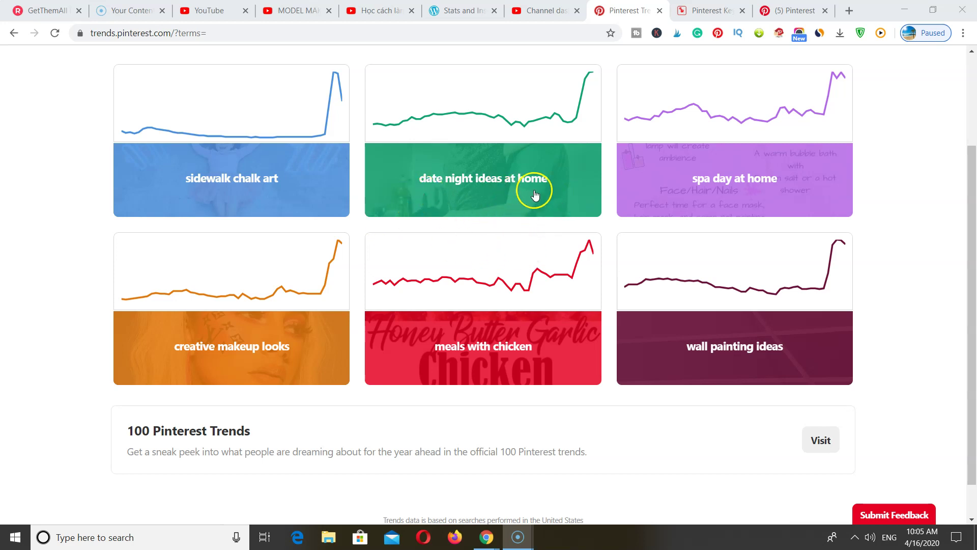
pyautogui.click(487, 184)
pyautogui.moveTo(509, 290)
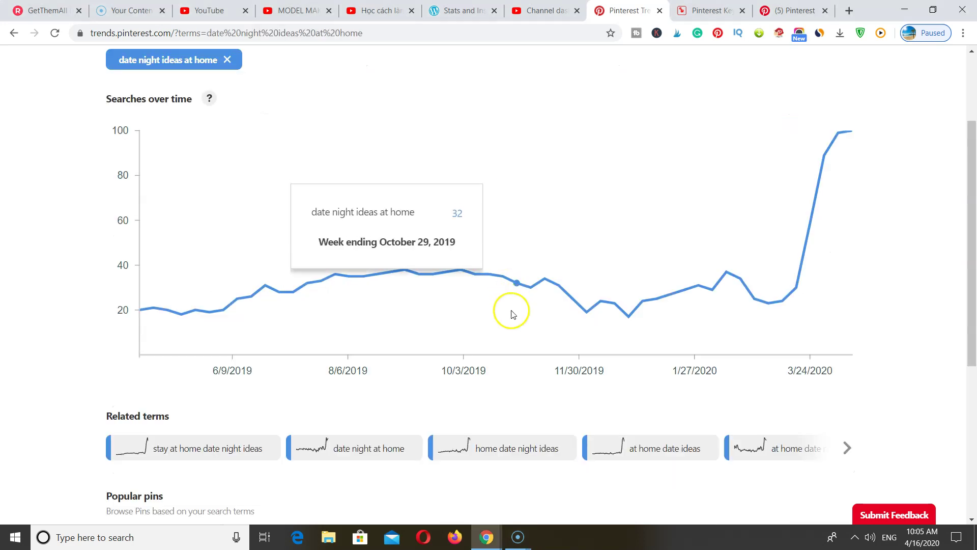
# Add the related terms "stay at home date night ideas" and "date night at home" to the comparison and inspect the searches-over-time chart
pyautogui.scroll(-5, 509, 312)
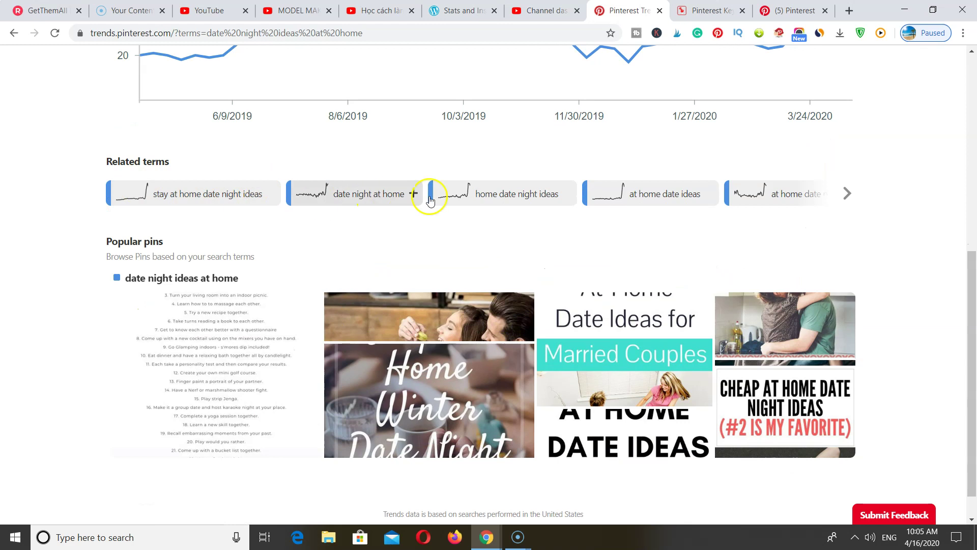
pyautogui.scroll(1, 358, 238)
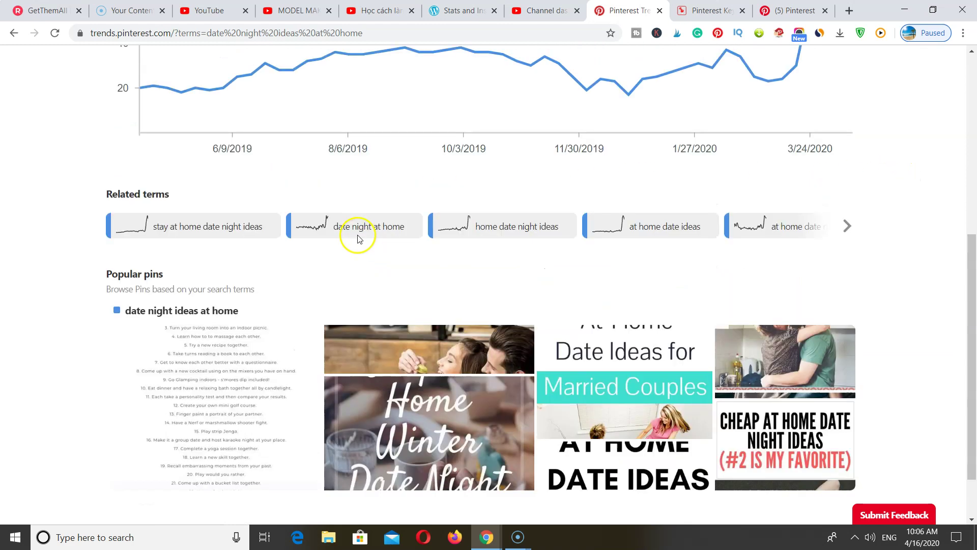
pyautogui.click(274, 258)
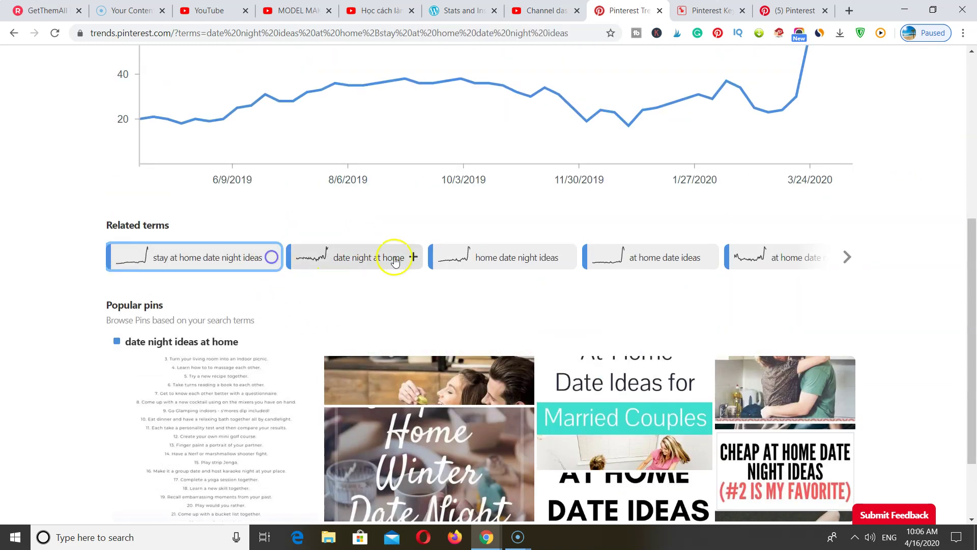
pyautogui.click(233, 258)
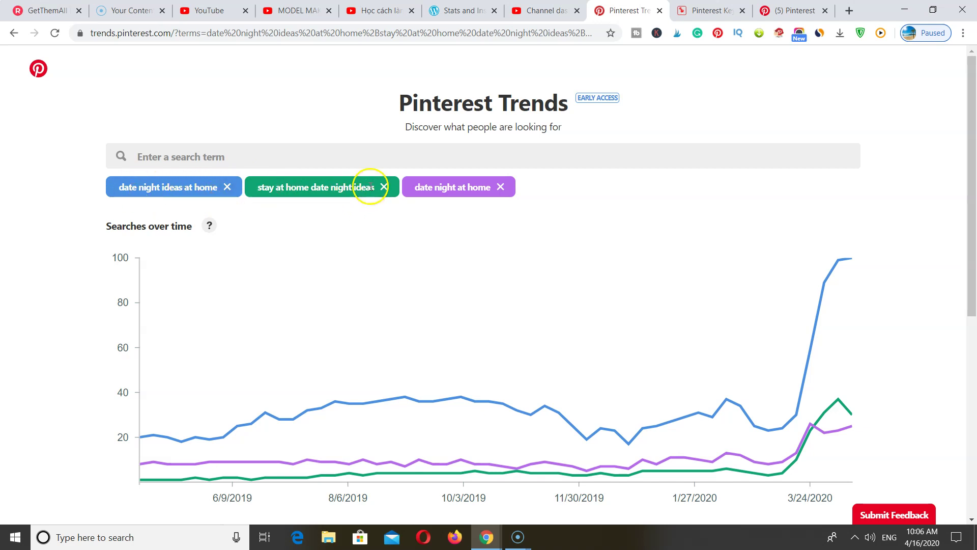
pyautogui.scroll(-3, 331, 239)
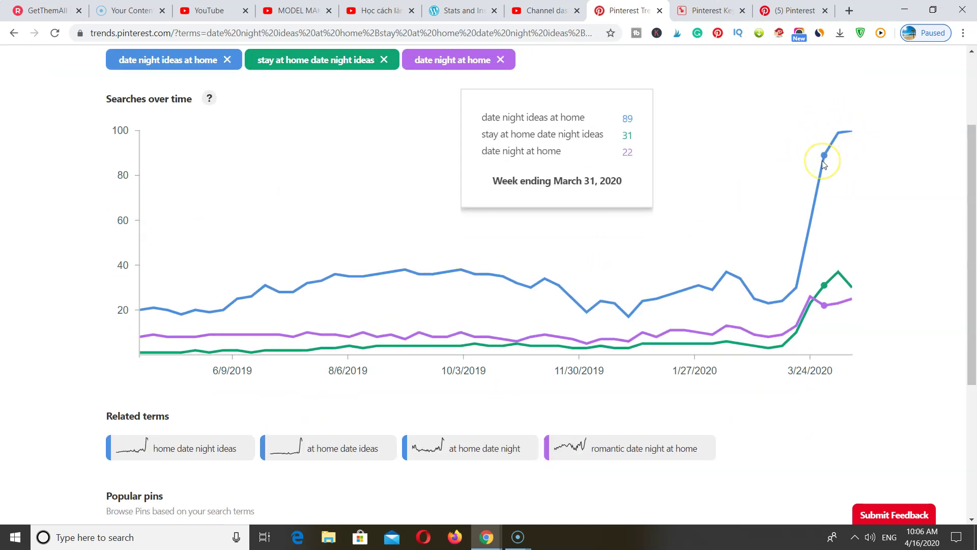
pyautogui.scroll(3, 823, 162)
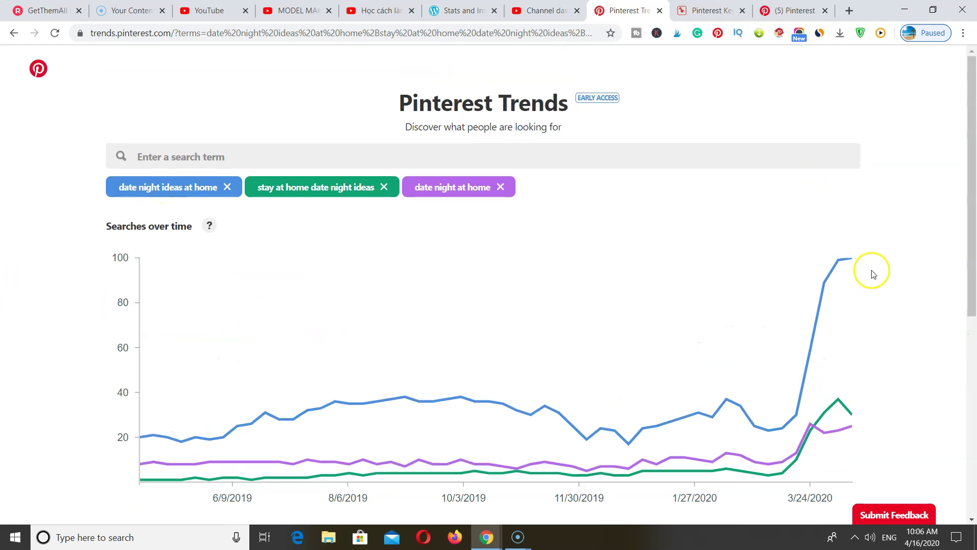
pyautogui.moveTo(852, 261)
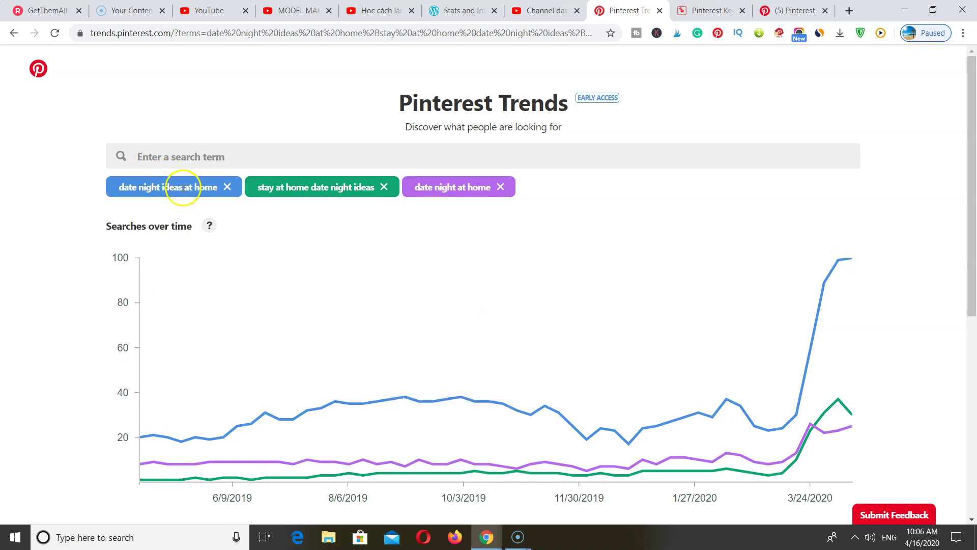
# Remove all three date night terms from the comparison and look up the trend for "affiliate marketing"
pyautogui.click(227, 188)
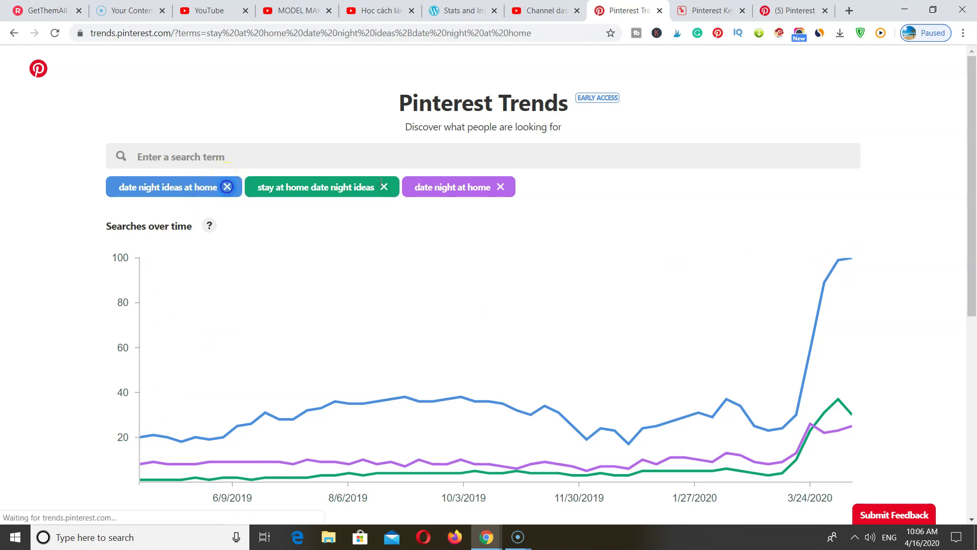
pyautogui.click(362, 188)
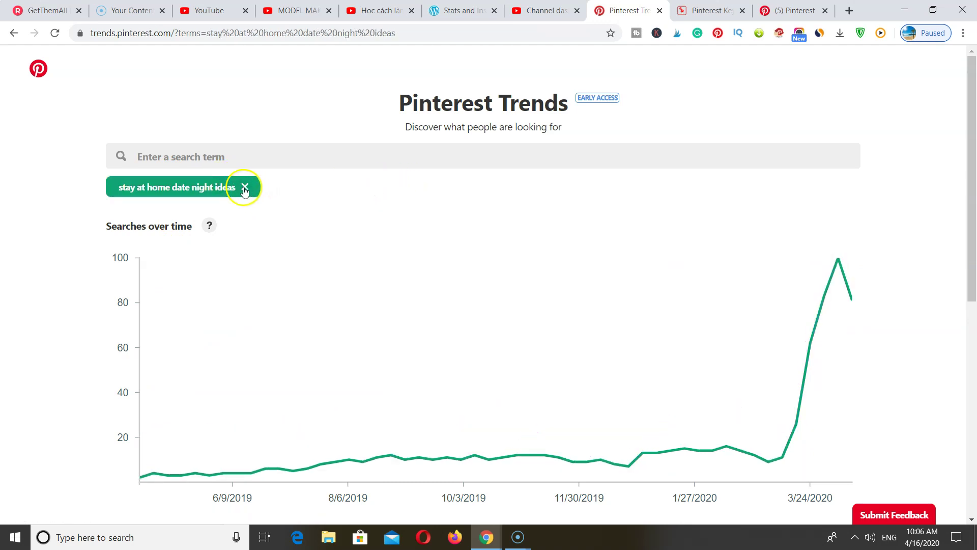
pyautogui.click(244, 187)
pyautogui.click(179, 157)
pyautogui.write('a')
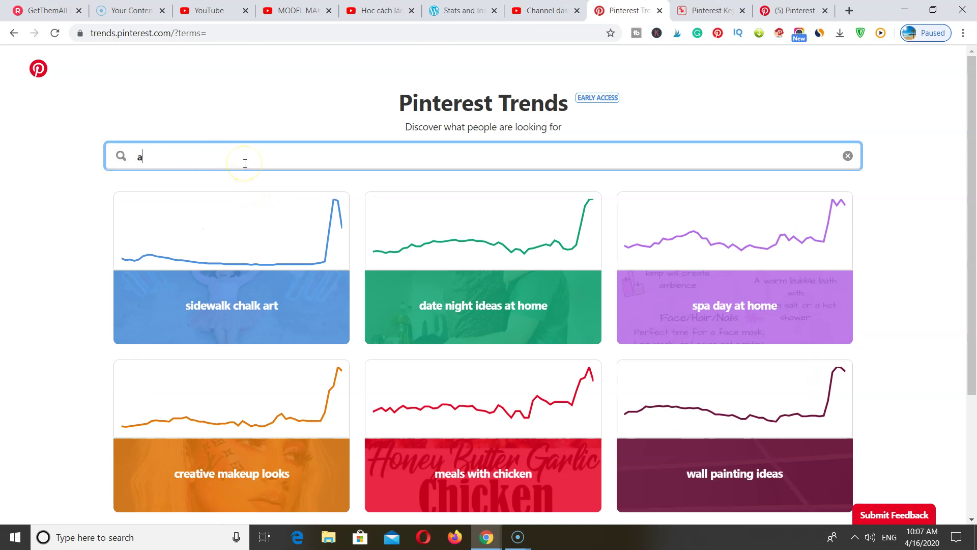
pyautogui.write('ffiliate marketing')
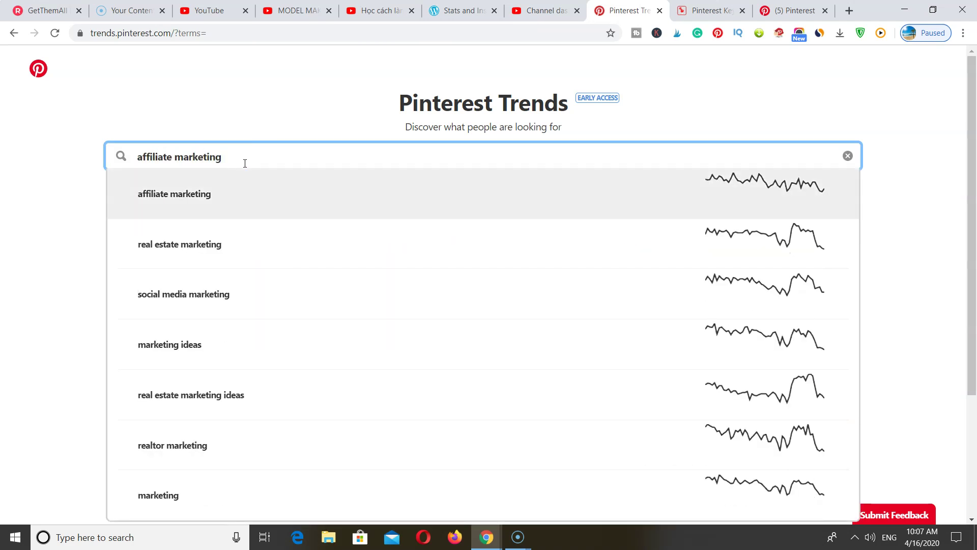
pyautogui.press('Return')
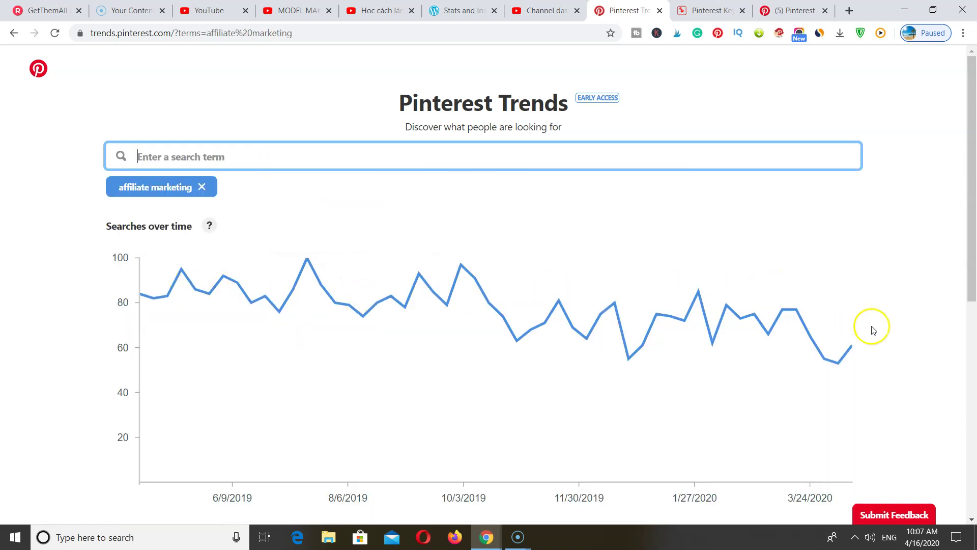
# Compare affiliate marketing with the related terms "email marketing" and "social media marketing" and inspect their searches over time
pyautogui.scroll(-3, 880, 356)
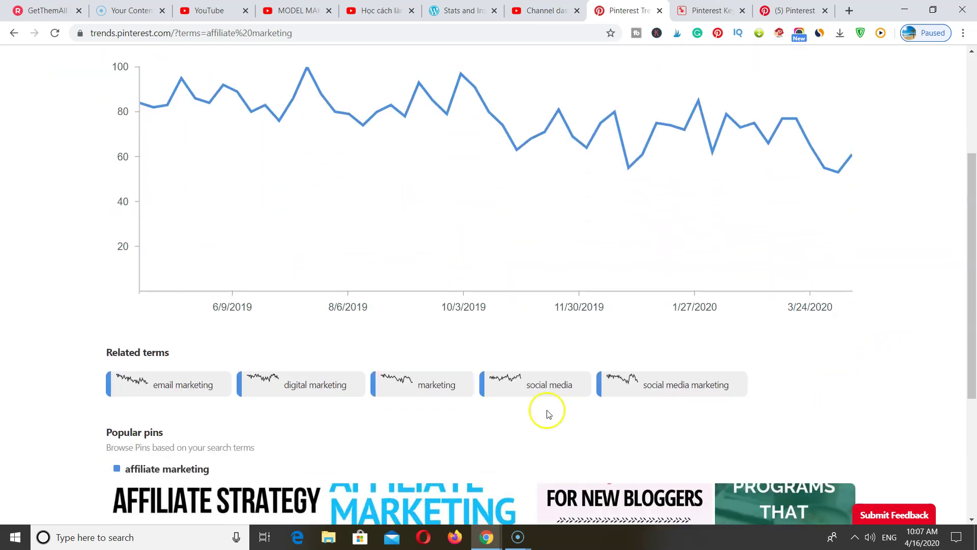
pyautogui.click(222, 388)
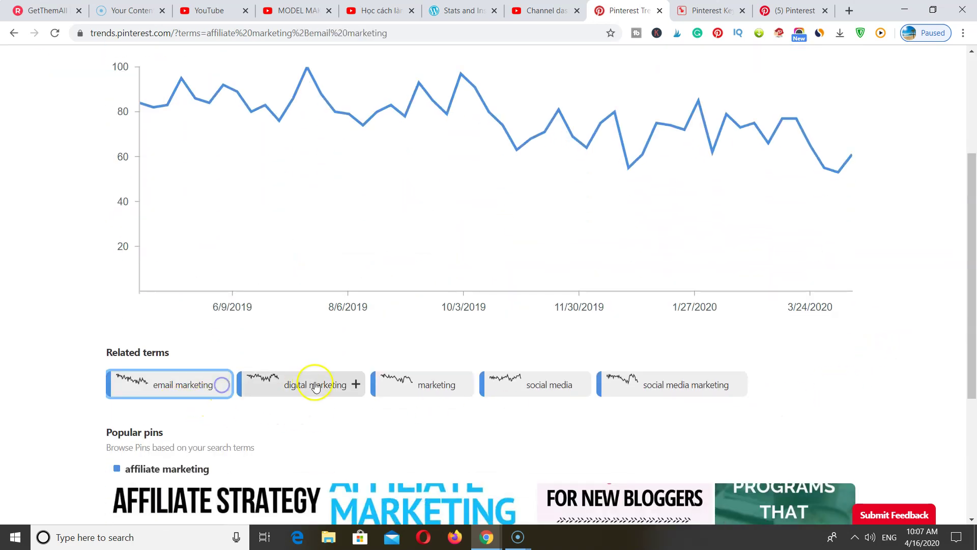
pyautogui.click(741, 383)
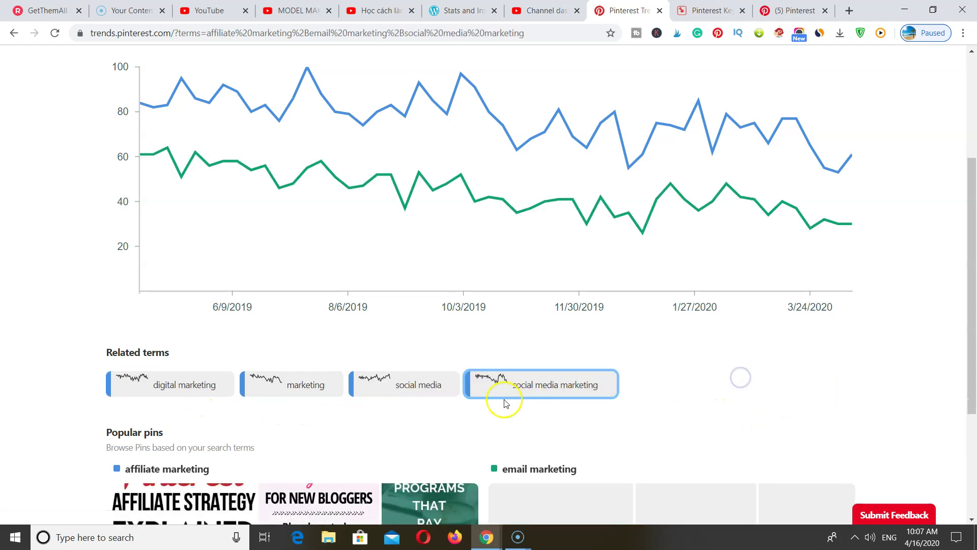
pyautogui.moveTo(434, 387)
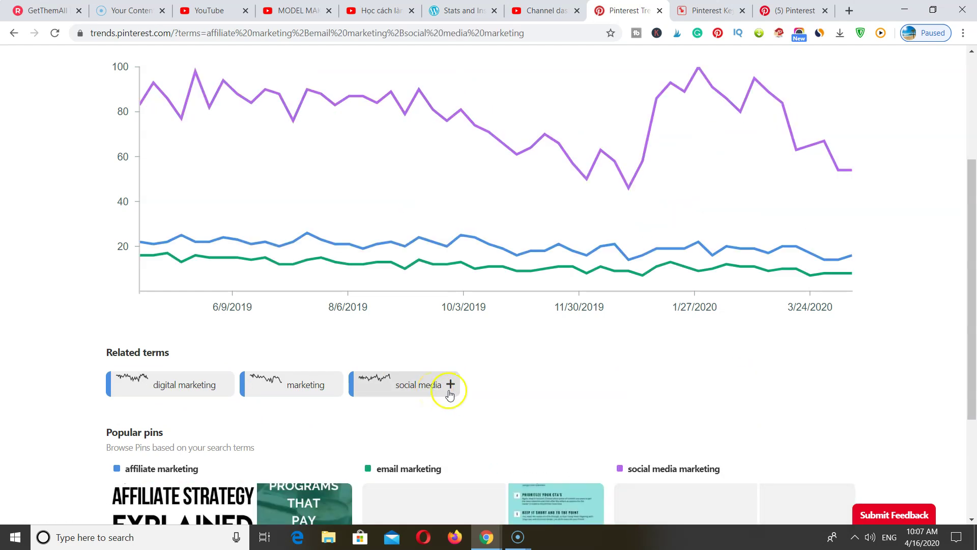
pyautogui.scroll(1, 450, 394)
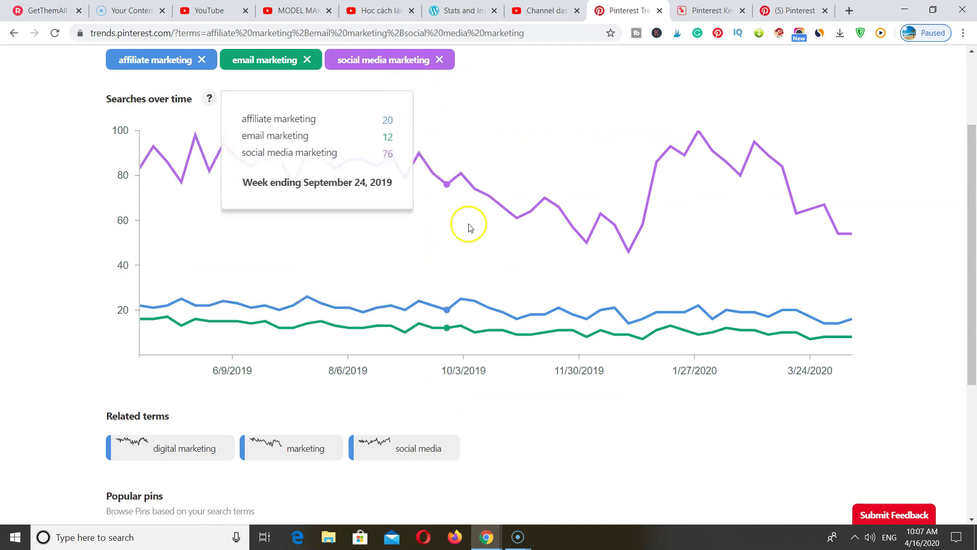
pyautogui.moveTo(197, 148)
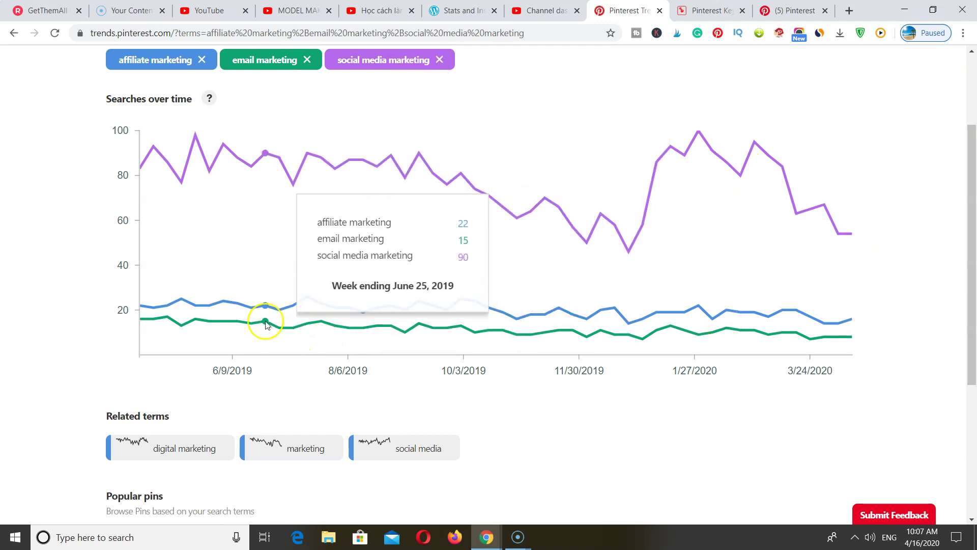
pyautogui.scroll(3, 318, 331)
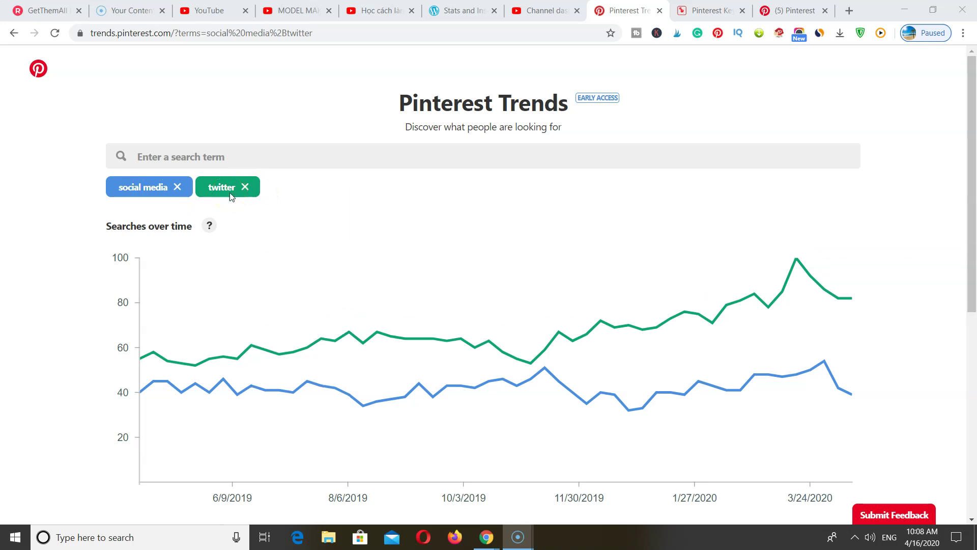
# Add "twitter header" and "twitter memes" to the social media and twitter comparison, try adding "twitter header aesthetic", and review the chart and popular pins
pyautogui.moveTo(299, 265)
pyautogui.scroll(-1, 299, 266)
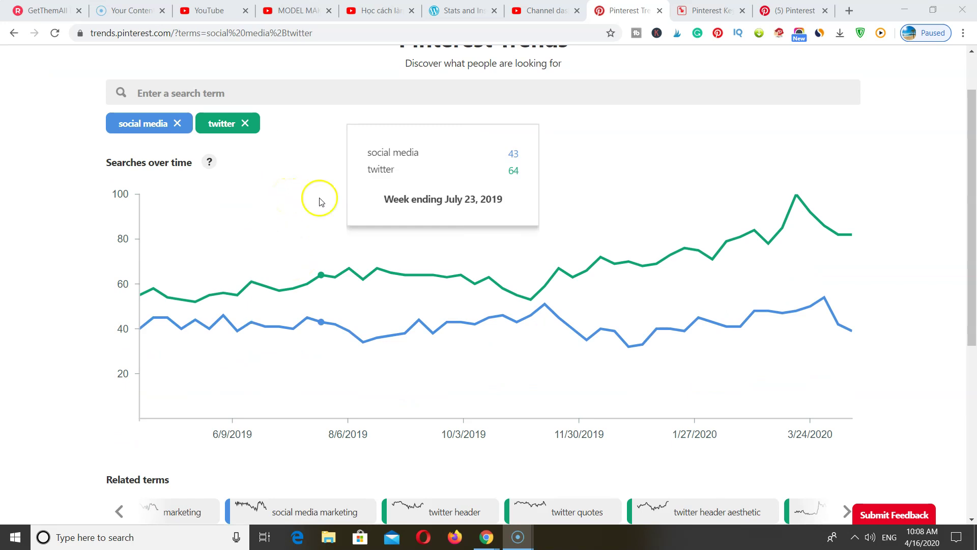
pyautogui.scroll(-2, 356, 244)
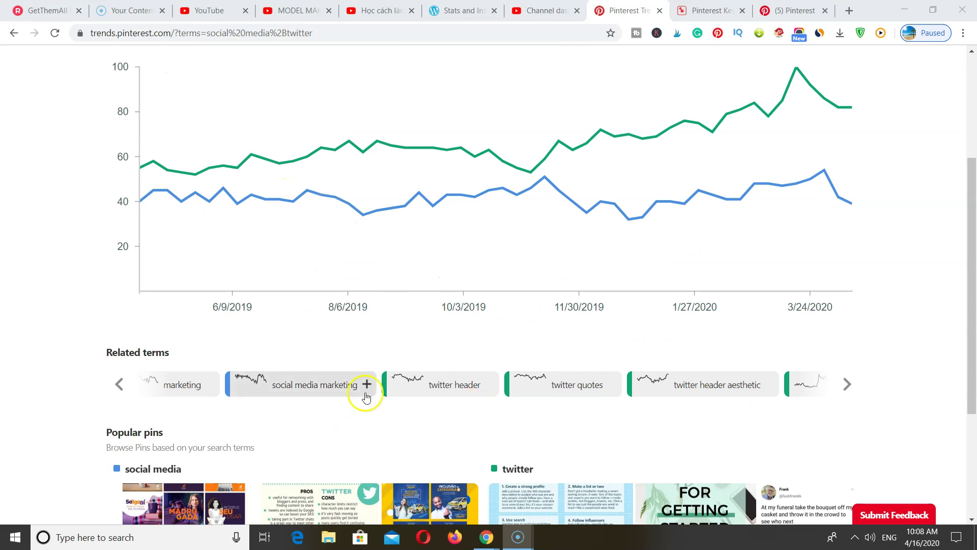
pyautogui.moveTo(415, 394)
pyautogui.click(486, 389)
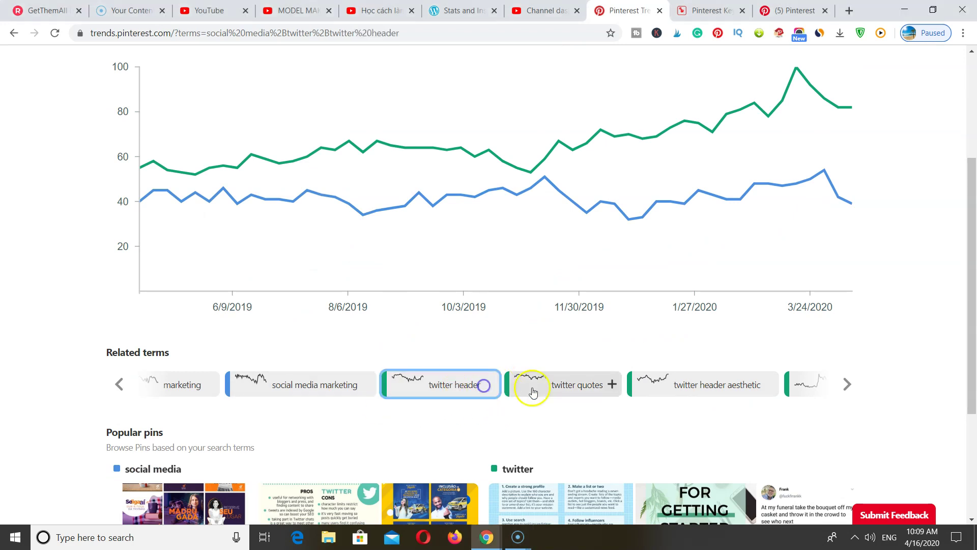
pyautogui.click(770, 386)
pyautogui.moveTo(596, 393)
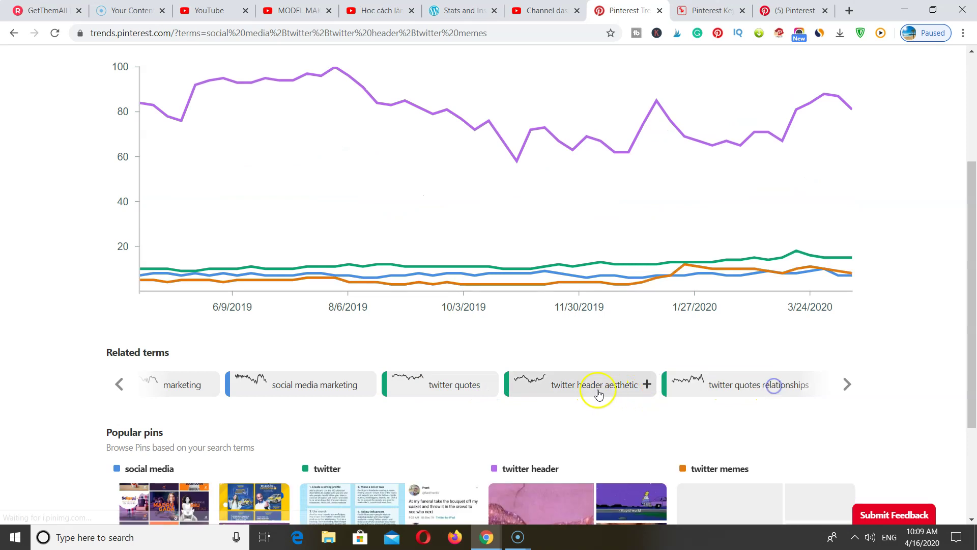
pyautogui.click(646, 384)
pyautogui.scroll(4, 499, 388)
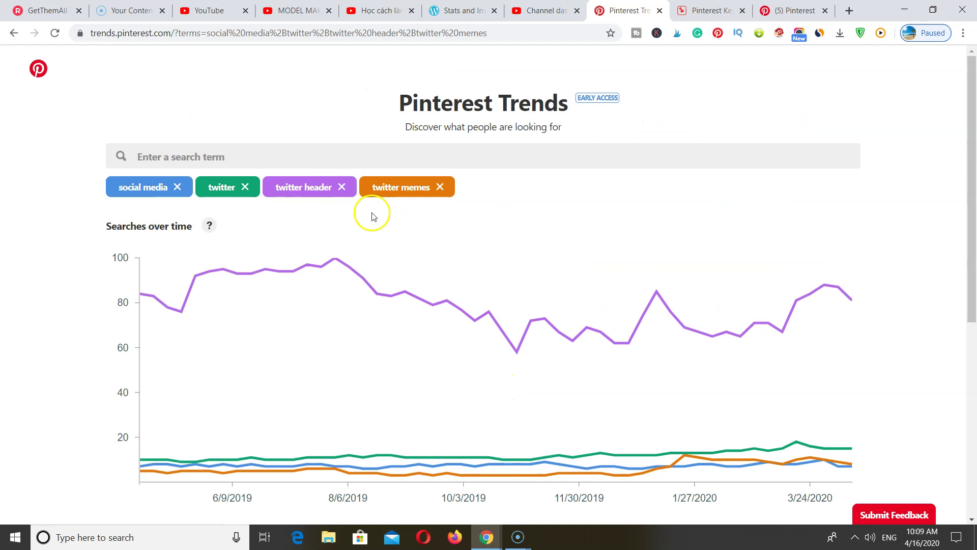
pyautogui.scroll(-4, 404, 203)
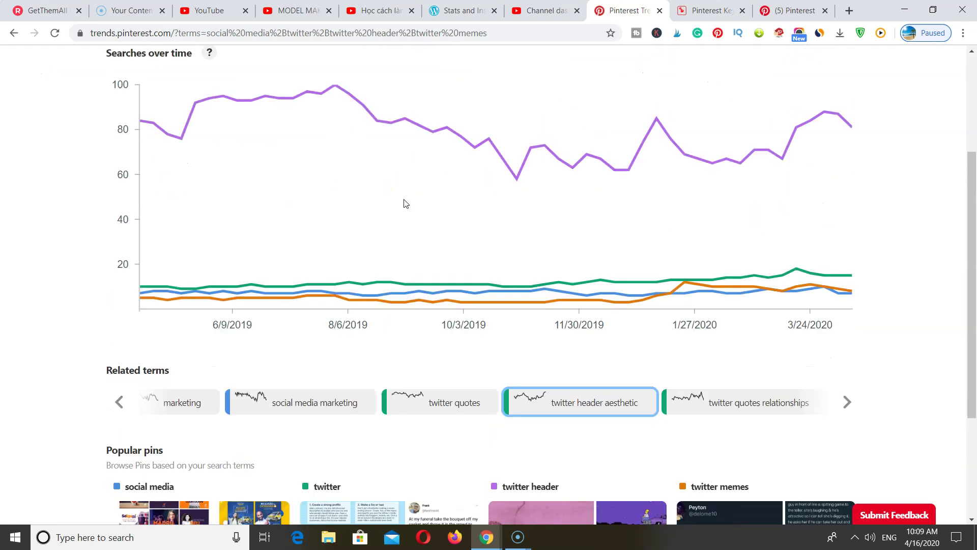
pyautogui.scroll(-3, 406, 203)
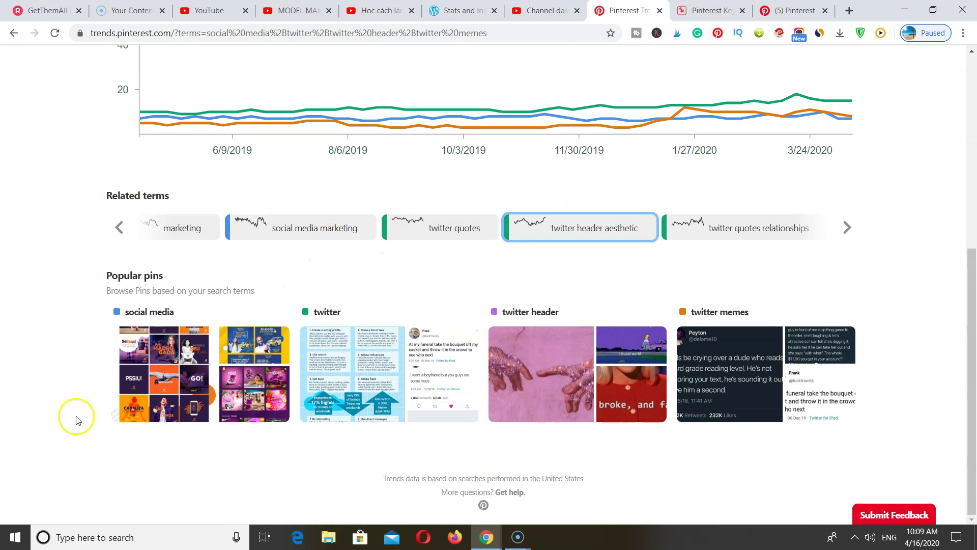
# Switch to PinterestKeywordTool and review the popular and other keywords listed for "twitter"
pyautogui.hotkey('ctrl', 'Tab')
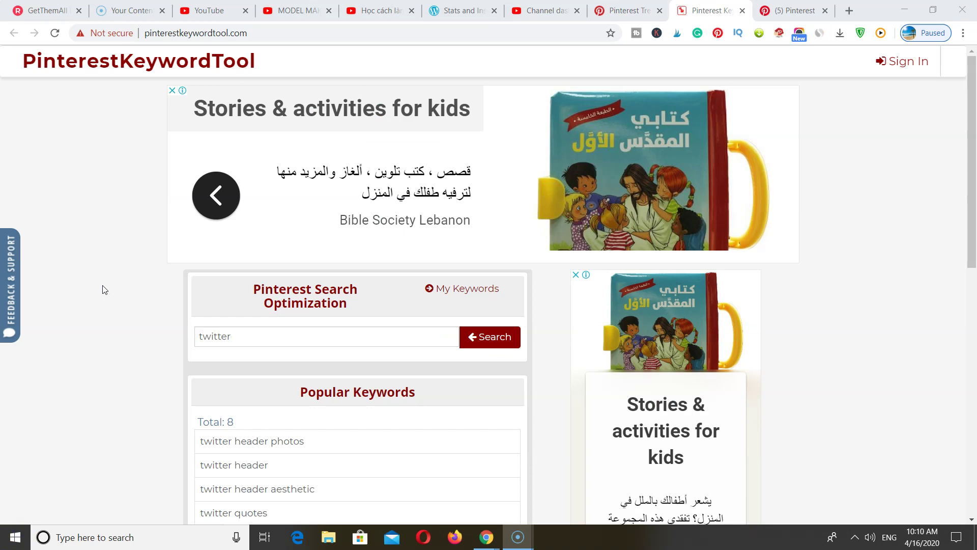
pyautogui.scroll(-2, 116, 289)
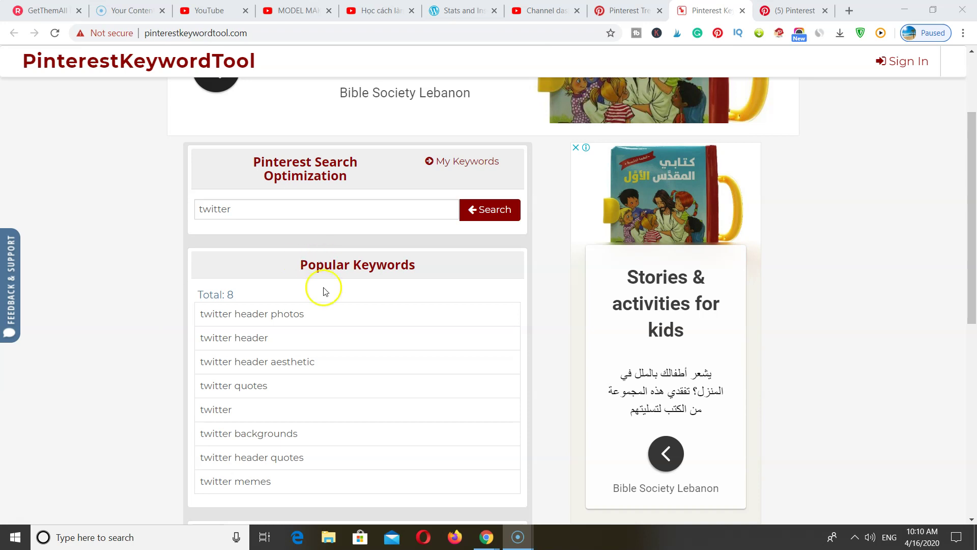
pyautogui.scroll(-3, 212, 332)
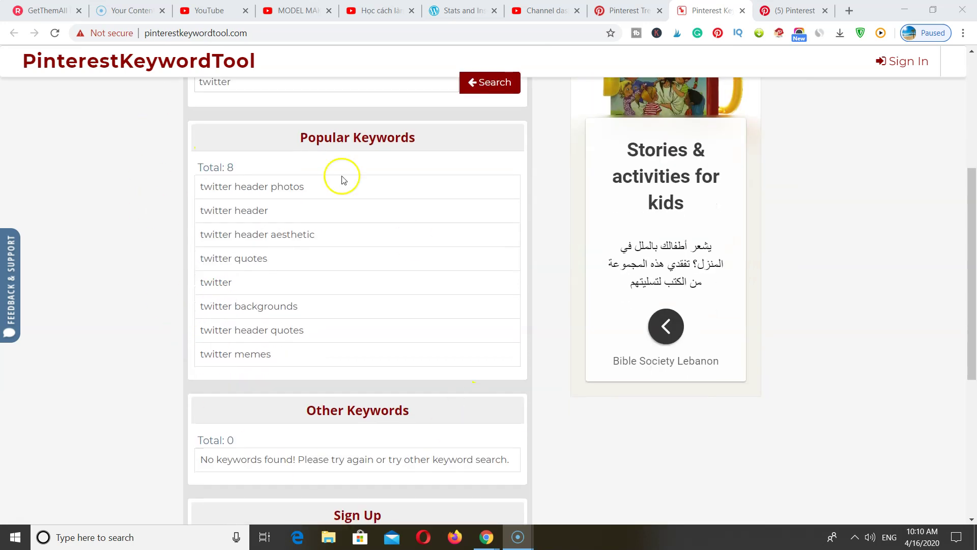
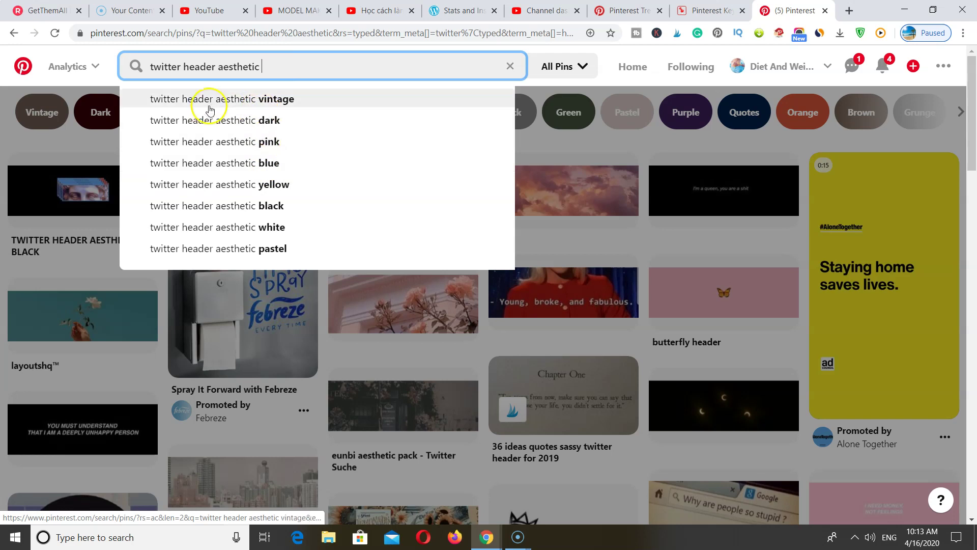
# Search Pinterest for the suggested "twitter header aesthetic vintage" and extend the search to "twitter header aesthetic vintage brown"
pyautogui.click(246, 101)
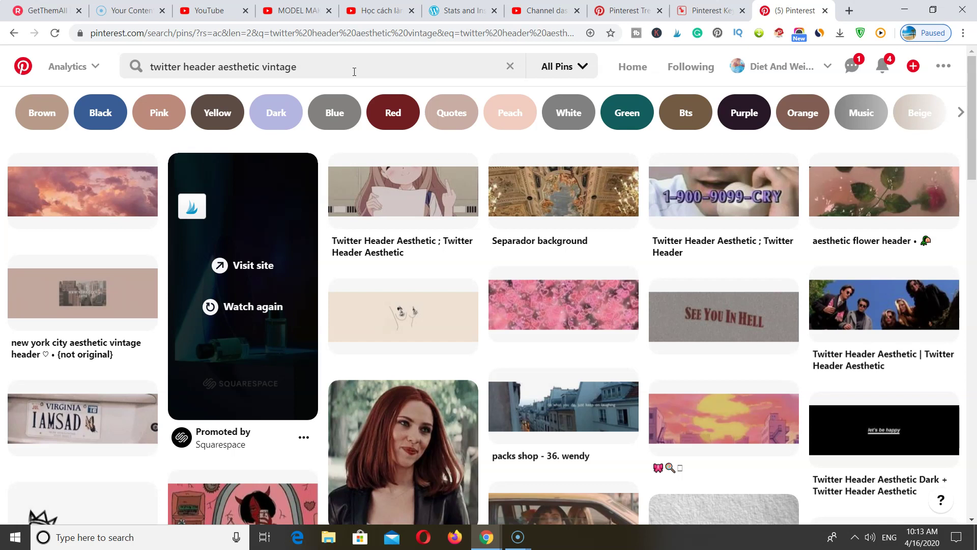
pyautogui.click(331, 68)
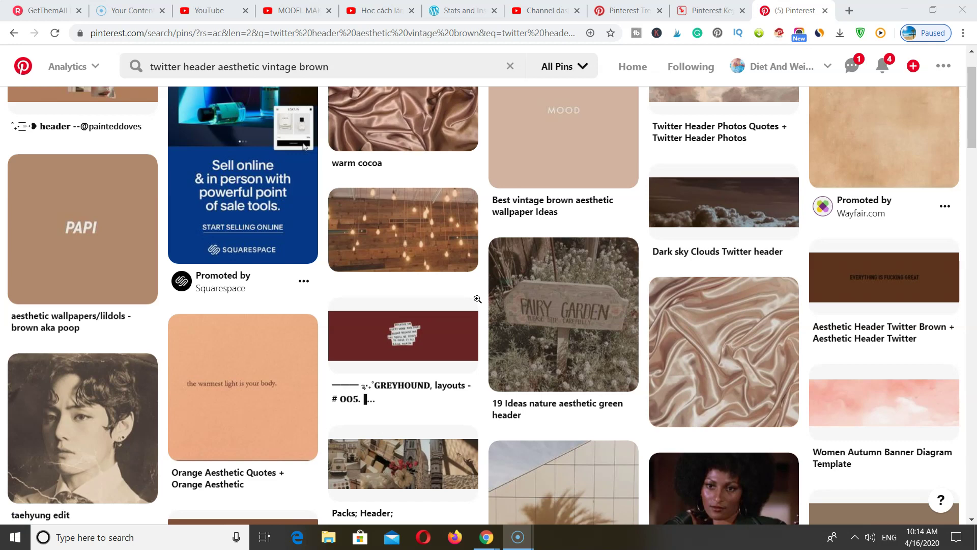
# Browse the "twitter header aesthetic vintage brown" pins and examine the related vintage Twitter header searches suggested among them
pyautogui.scroll(-1, 477, 299)
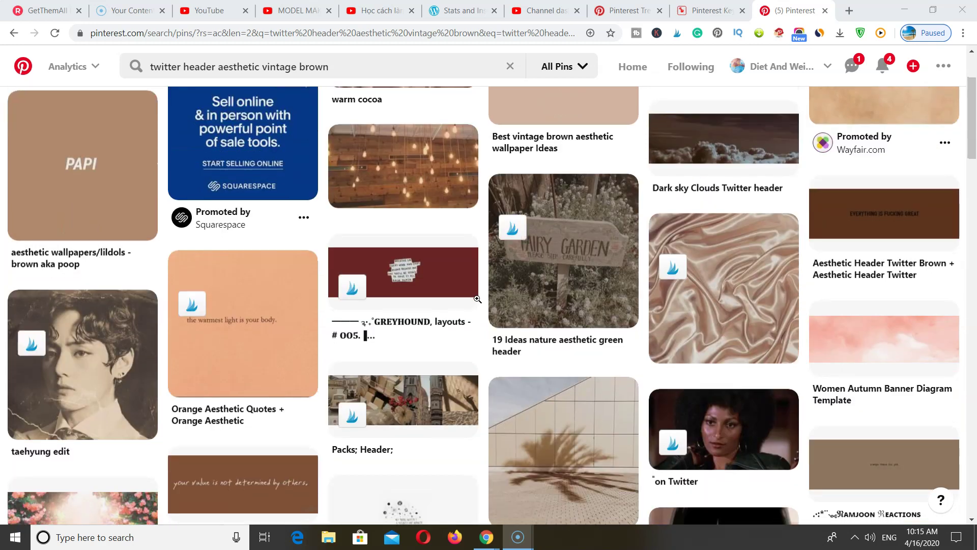
pyautogui.scroll(-7, 477, 298)
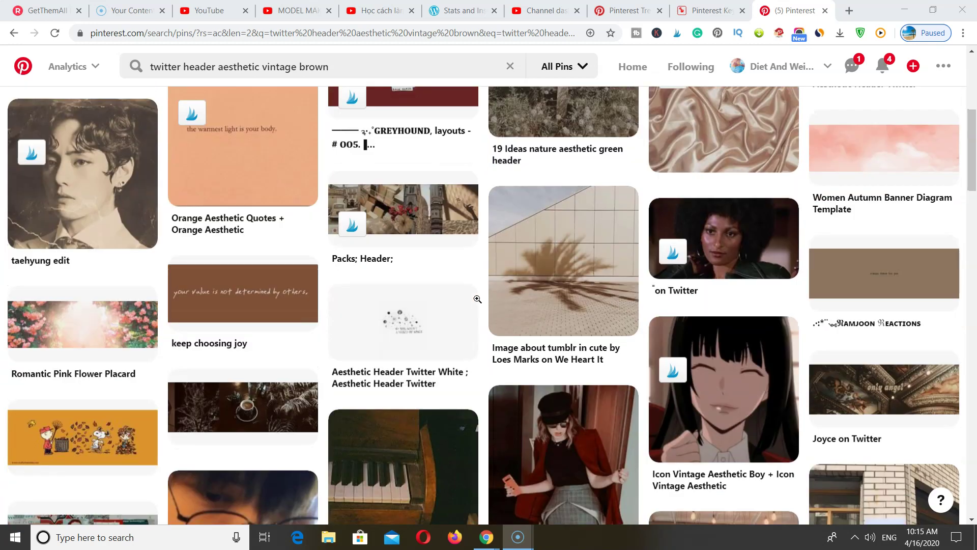
pyautogui.scroll(-6, 477, 299)
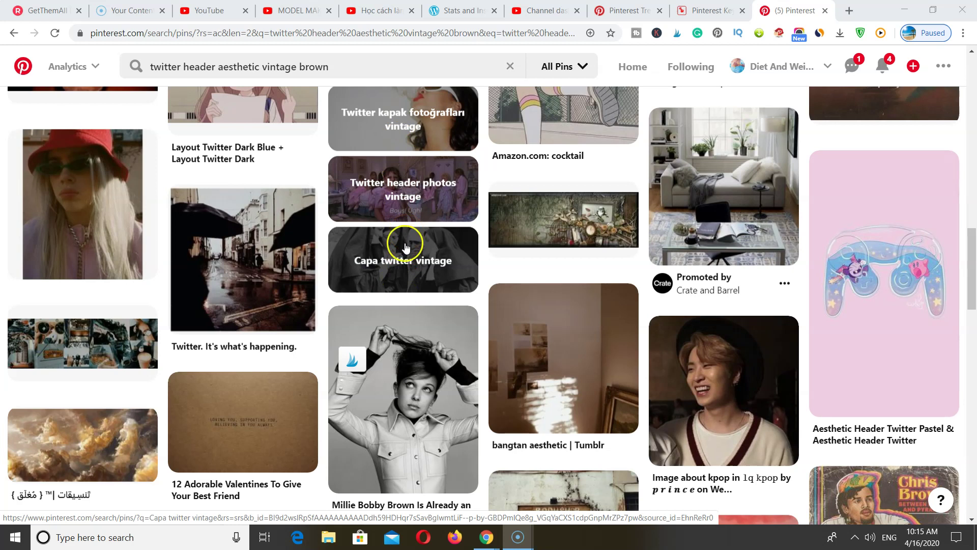
pyautogui.scroll(3, 406, 247)
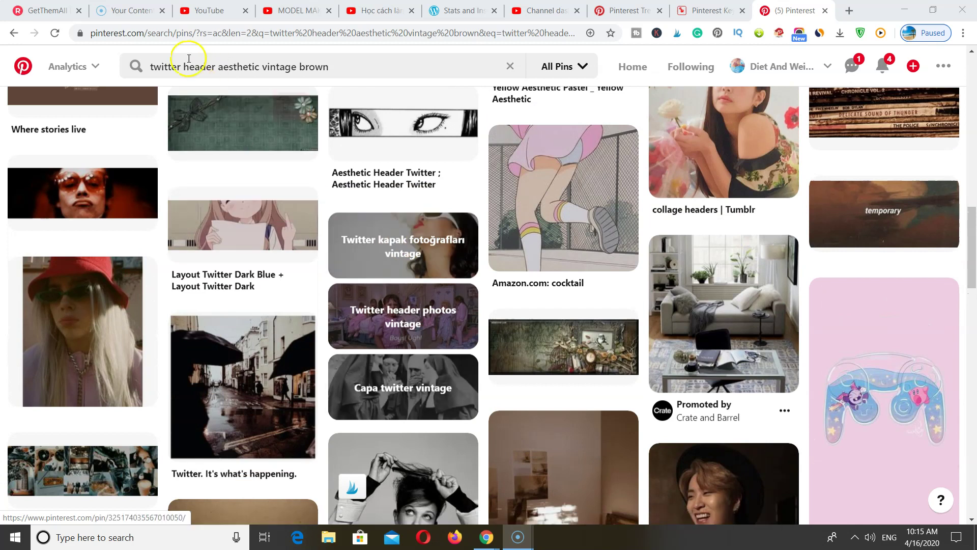
pyautogui.click(321, 69)
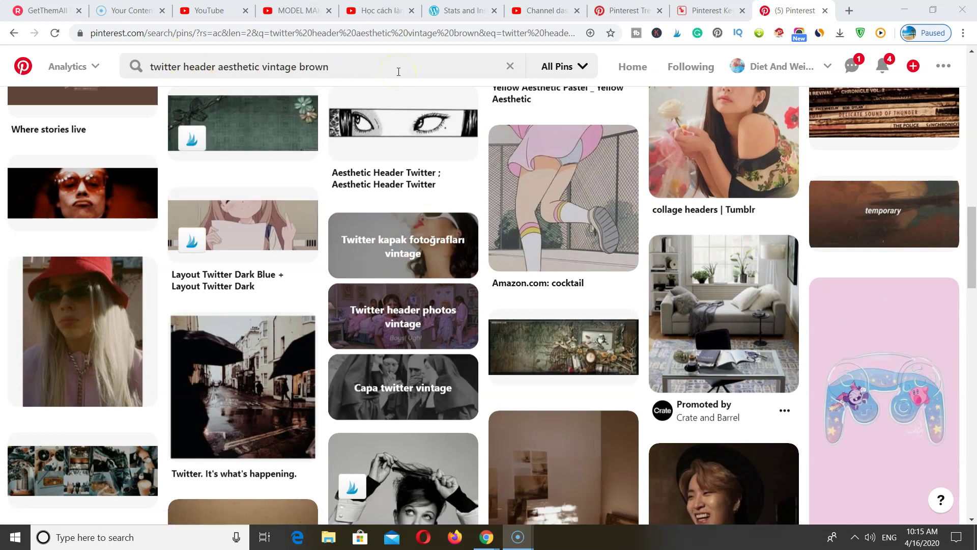
pyautogui.scroll(-1, 400, 247)
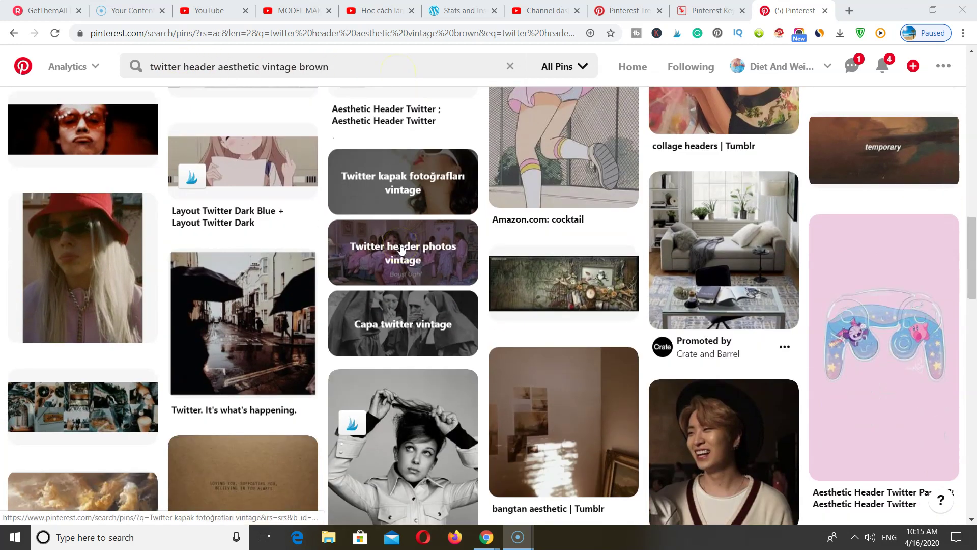
pyautogui.click(418, 246)
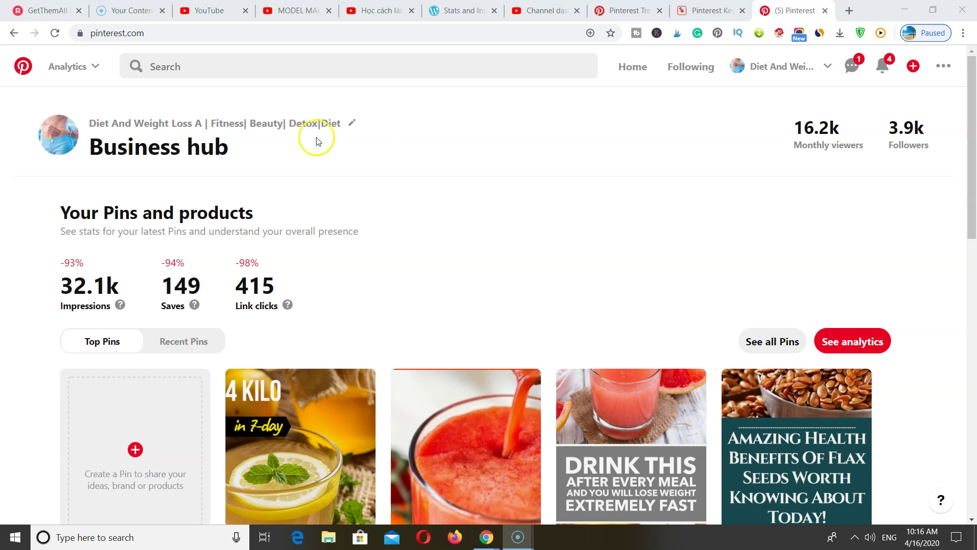
# Review the popular Pinterest search ideas, open the "Weight loss tips" results, and clear that search
pyautogui.click(166, 66)
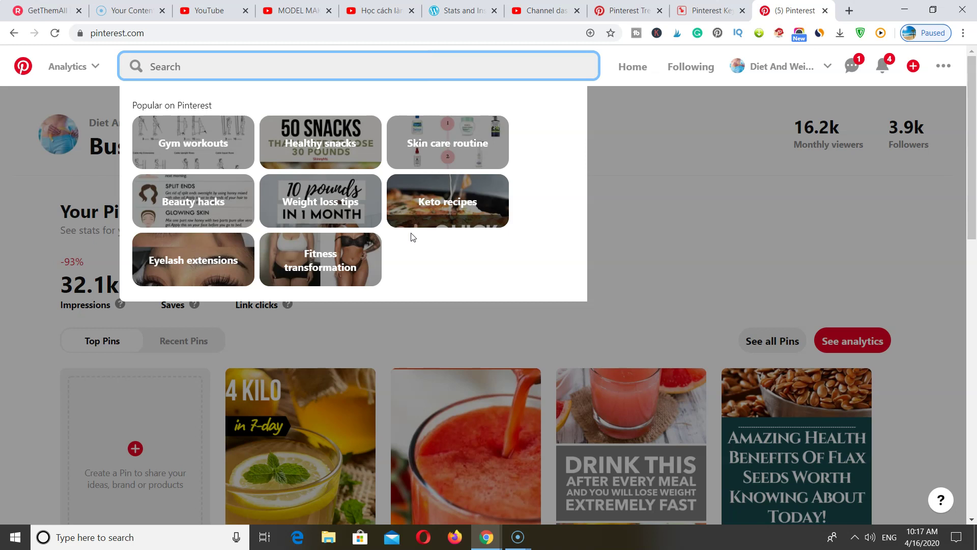
pyautogui.click(13, 535)
pyautogui.click(200, 67)
pyautogui.click(194, 131)
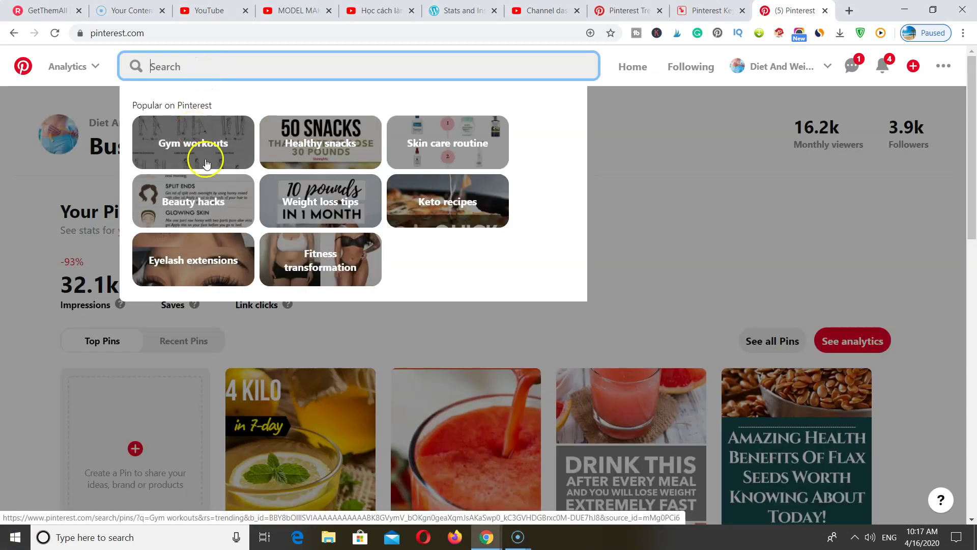
pyautogui.click(320, 206)
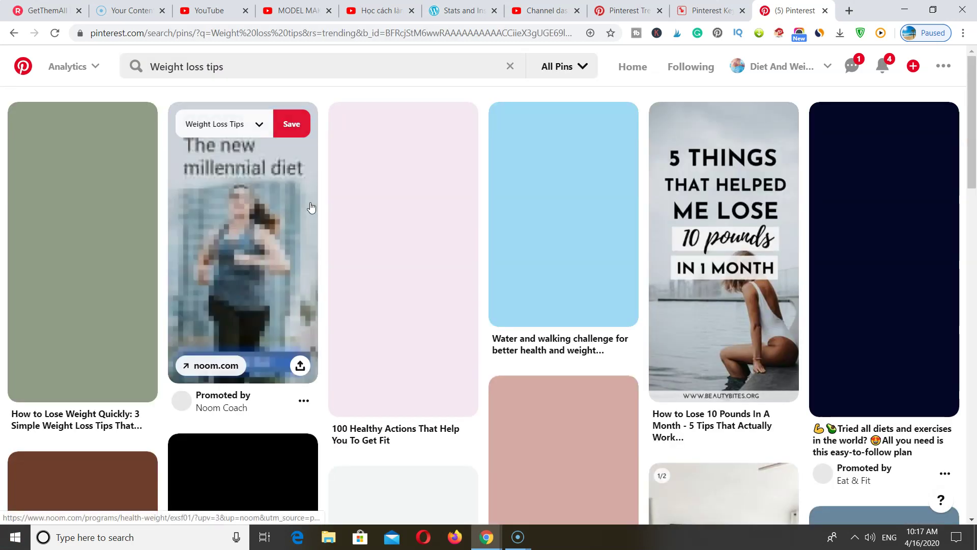
pyautogui.click(7, 26)
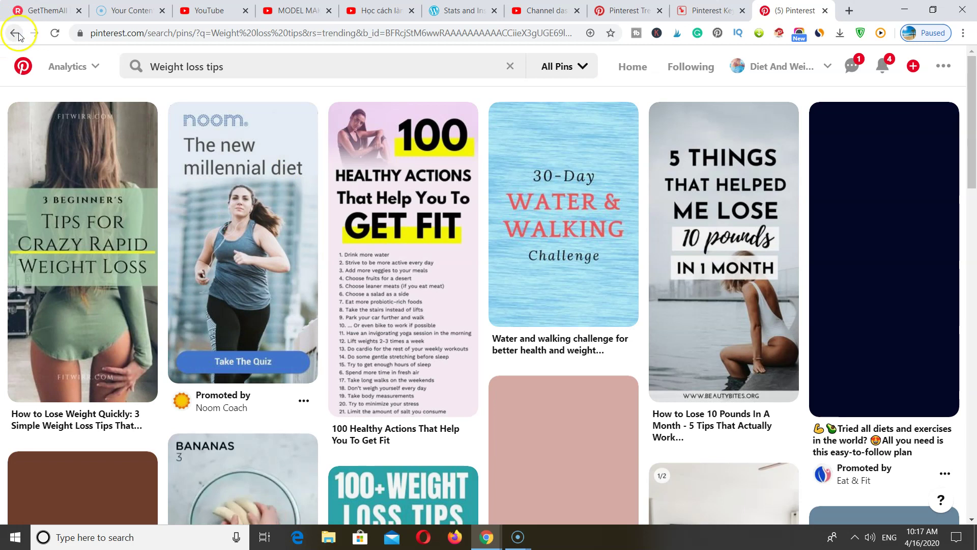
pyautogui.click(504, 68)
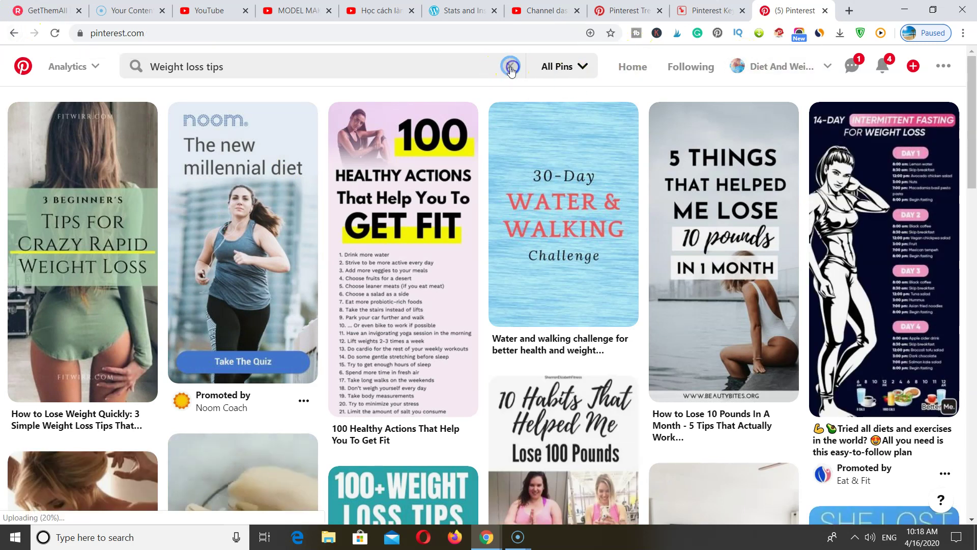
# Open the popular search "Gym workouts", narrow it to "Plan for women to lose weight", and clear the search
pyautogui.click(191, 71)
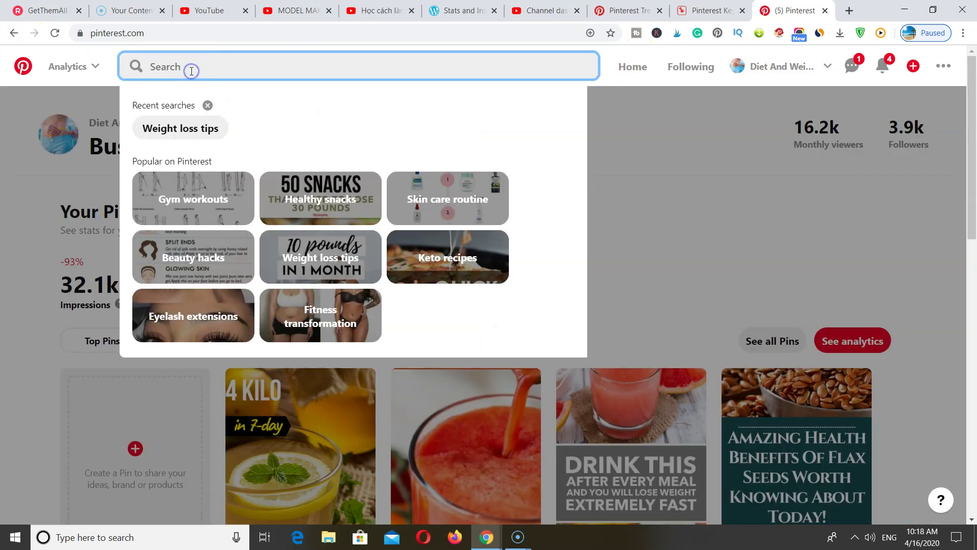
pyautogui.click(177, 194)
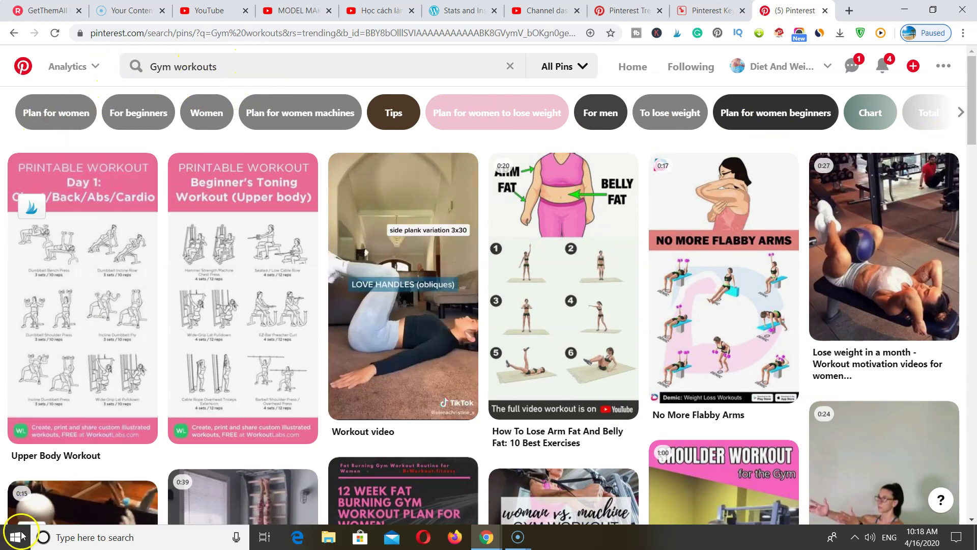
pyautogui.click(467, 117)
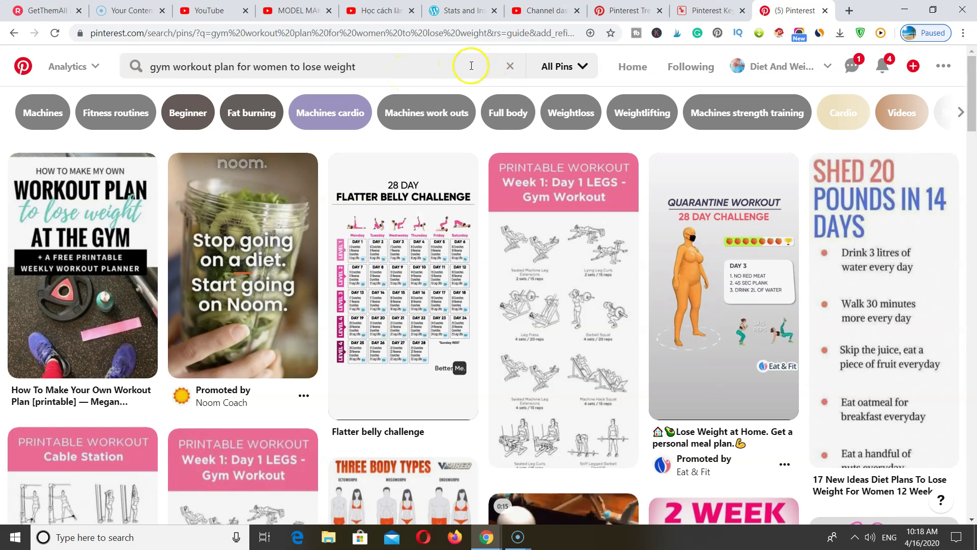
pyautogui.click(507, 69)
# Search the popular idea "Gym workouts" again, extend it to "gym workouts for beginners", and refine it with "To lose weight"
pyautogui.click(171, 67)
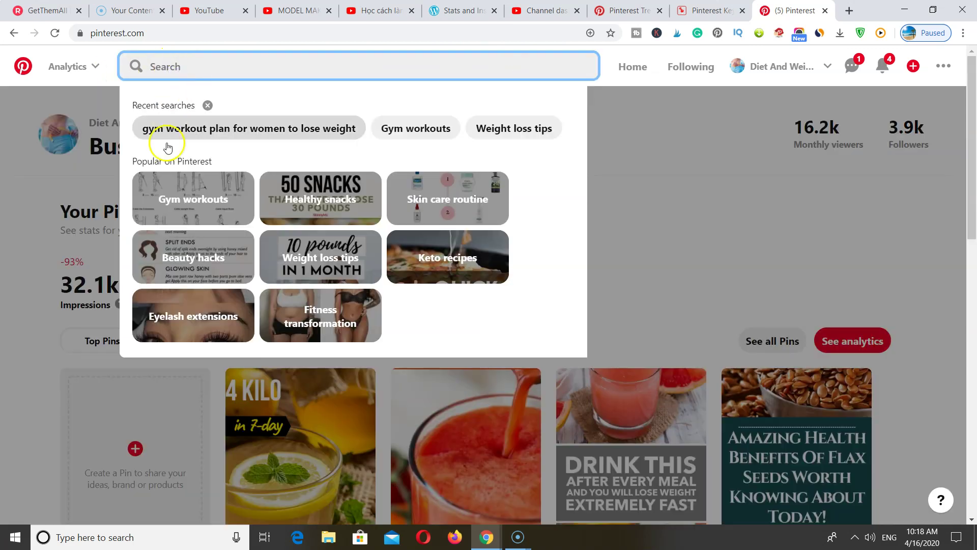
pyautogui.click(155, 194)
pyautogui.click(267, 67)
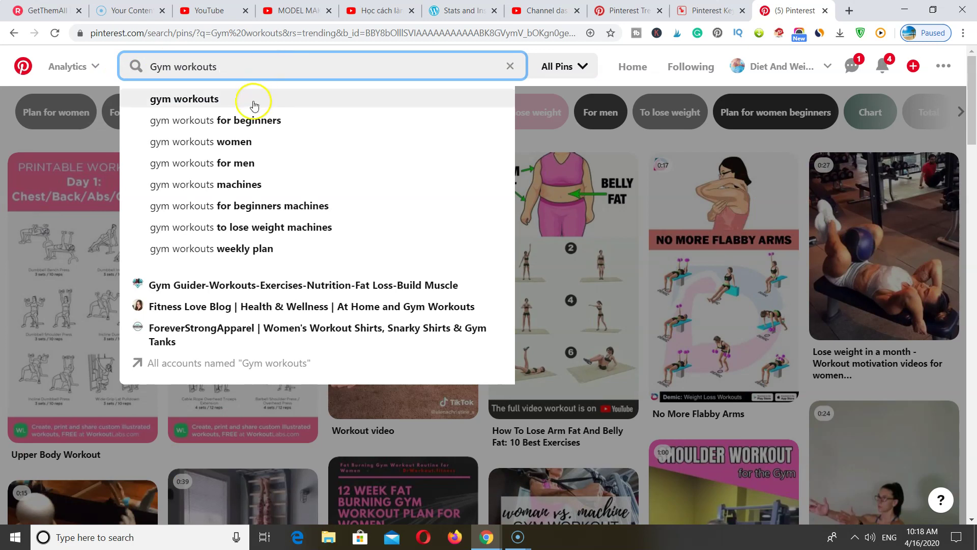
pyautogui.click(266, 99)
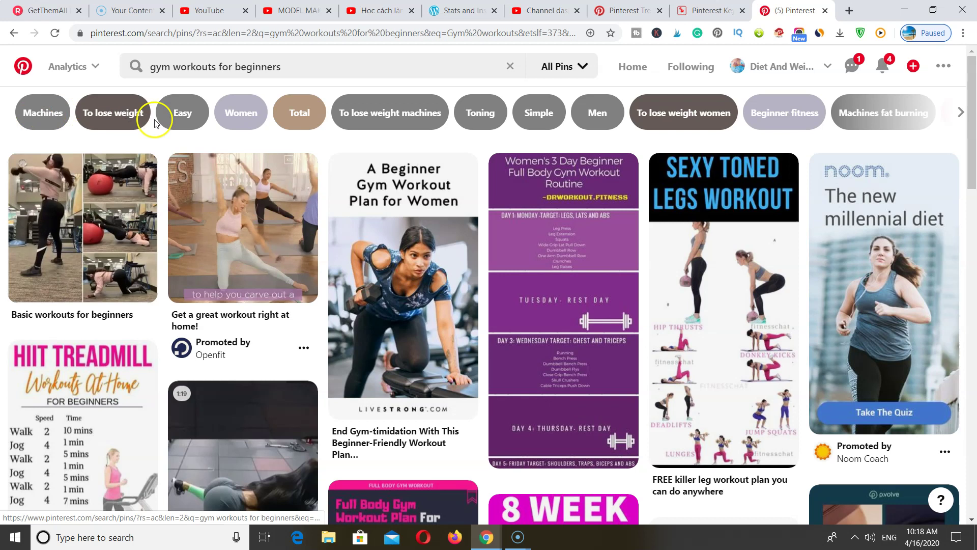
pyautogui.click(127, 119)
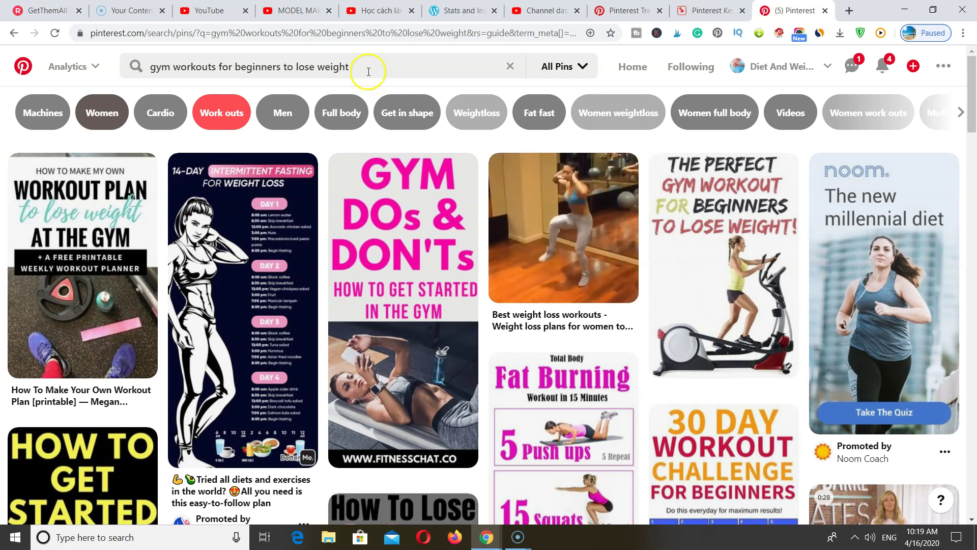
# Examine the long-tail search suggestions for "gym workouts for beginners to lose weight"
pyautogui.click(150, 68)
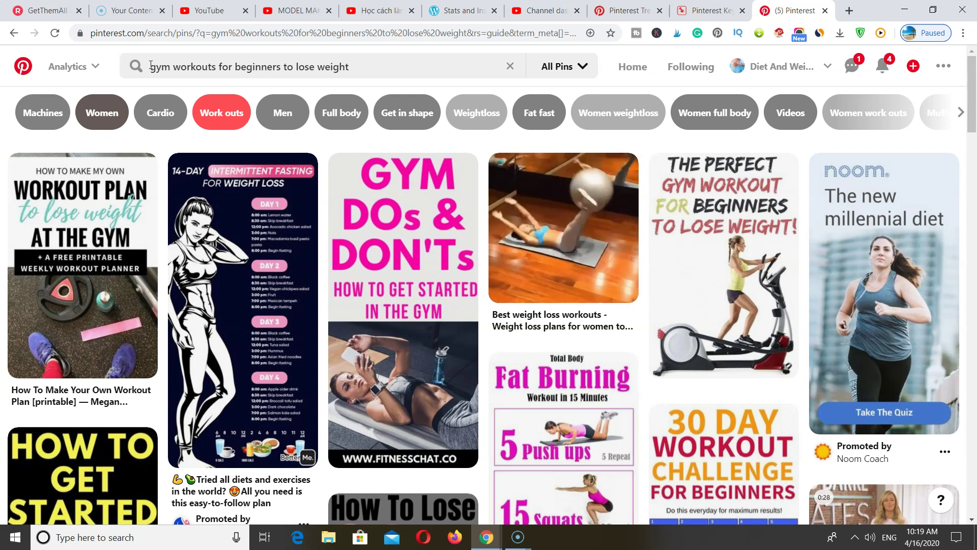
pyautogui.click(151, 67)
pyautogui.moveTo(151, 66); pyautogui.dragTo(375, 67)
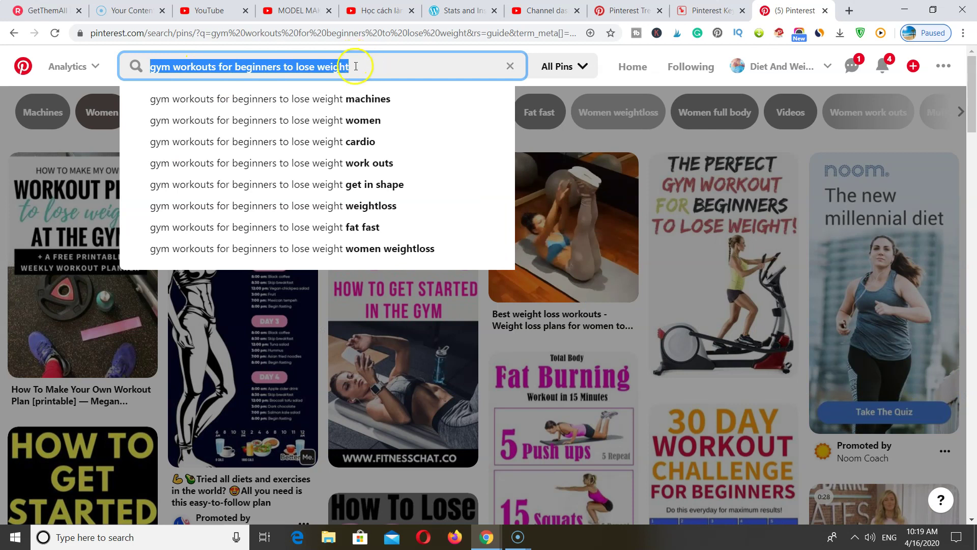
pyautogui.click(356, 66)
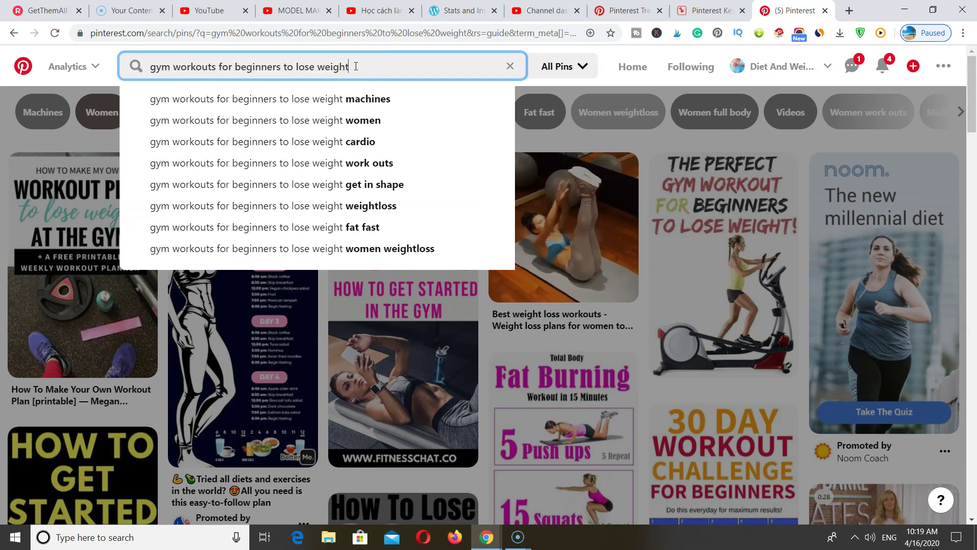